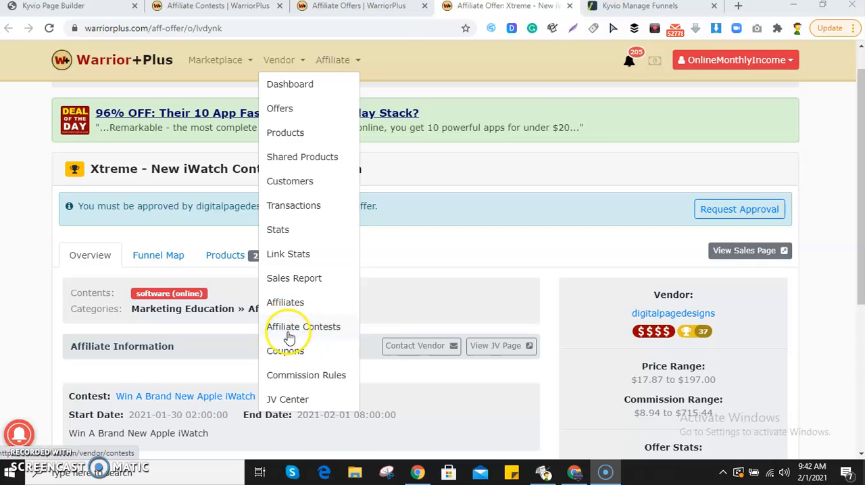
Step: Go back to the Affiliate Contests page and close the two affiliate offer pages
{"action": "left_click", "coordinate": [230, 6]}
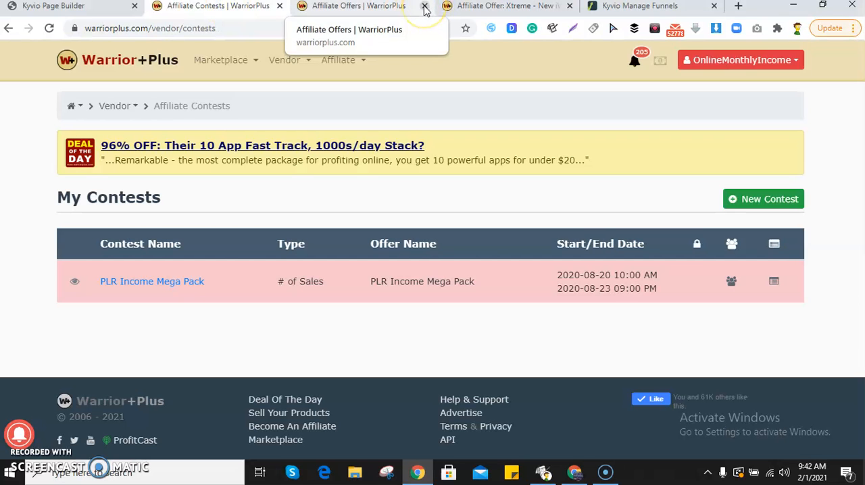
{"action": "left_click", "coordinate": [424, 6]}
{"action": "left_click", "coordinate": [424, 6]}
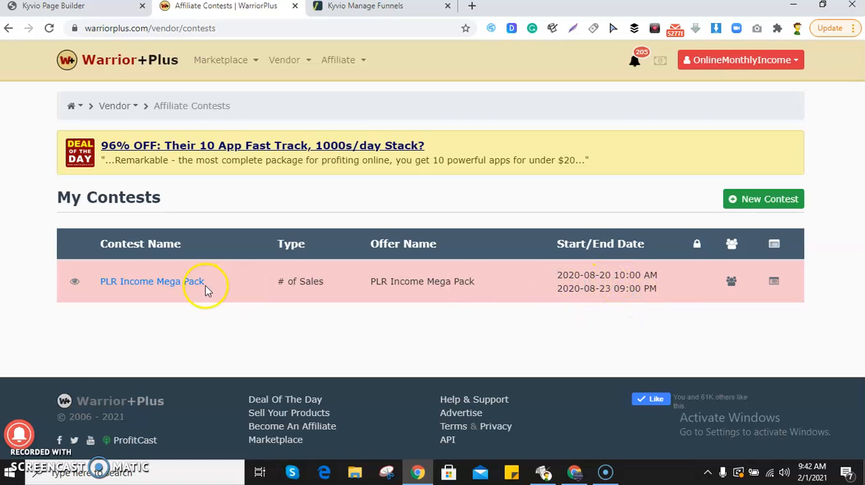
Step: Start a new contest and choose $M,000,000 Copy as its associated offer
{"action": "left_click", "coordinate": [756, 202]}
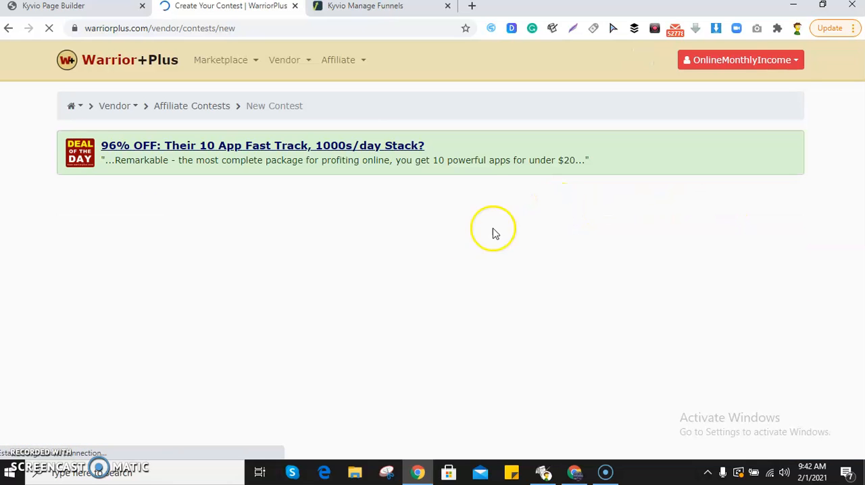
{"action": "scroll", "coordinate": [412, 264], "scroll_direction": "down", "scroll_amount": 1}
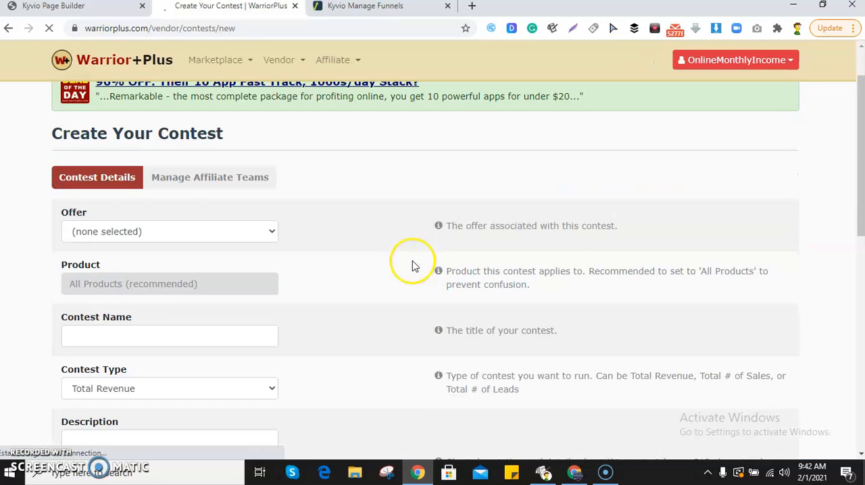
{"action": "left_click", "coordinate": [129, 233]}
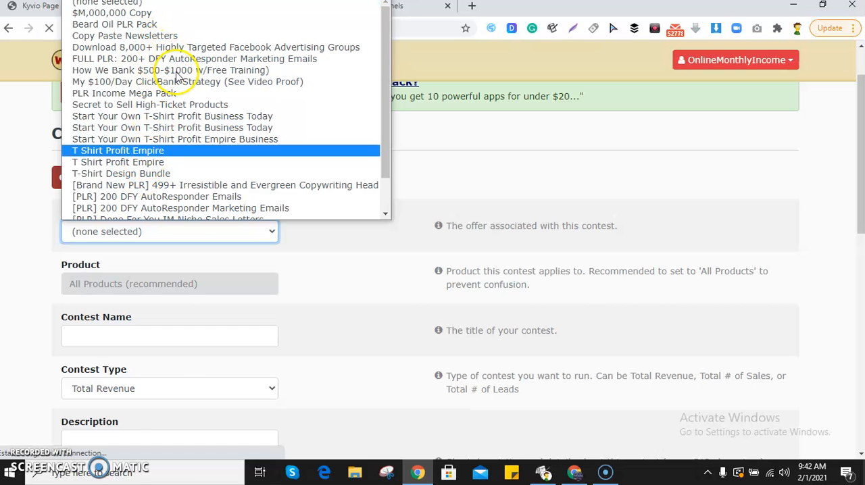
{"action": "scroll", "coordinate": [129, 13], "scroll_direction": "down", "scroll_amount": 1}
{"action": "scroll", "coordinate": [139, 84], "scroll_direction": "up", "scroll_amount": 2}
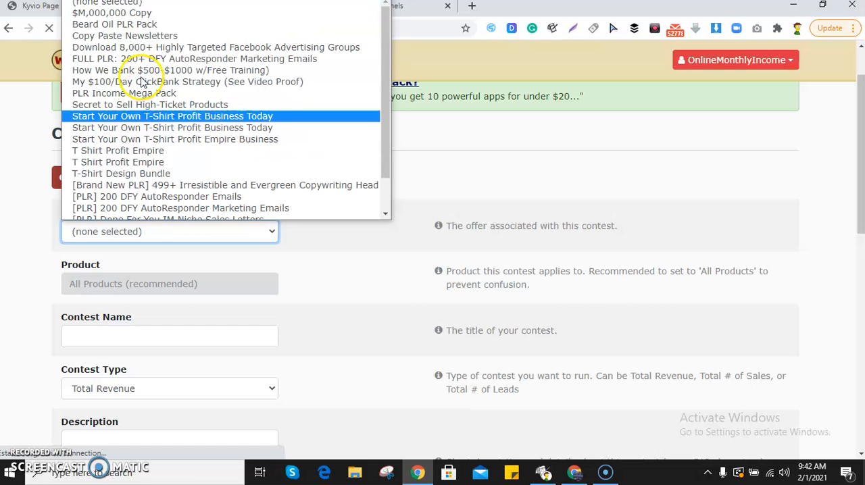
{"action": "left_click", "coordinate": [150, 15]}
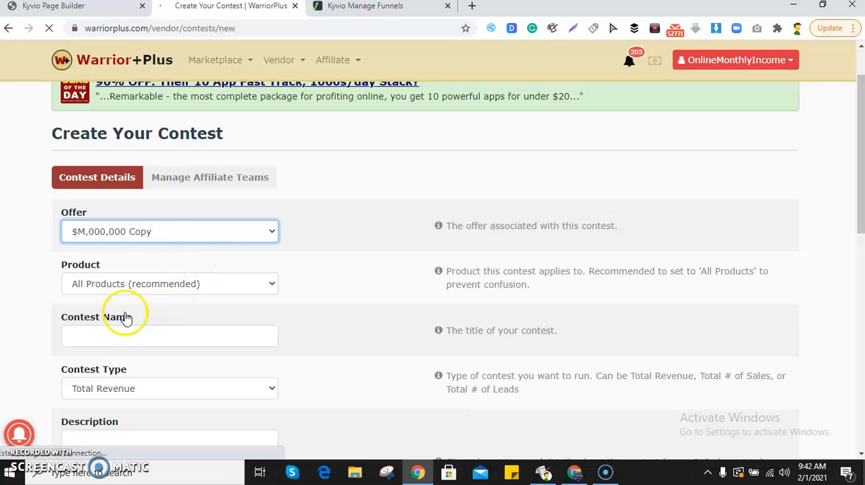
Step: Apply the contest to All Products (recommended) of the chosen offer
{"action": "left_click", "coordinate": [209, 283]}
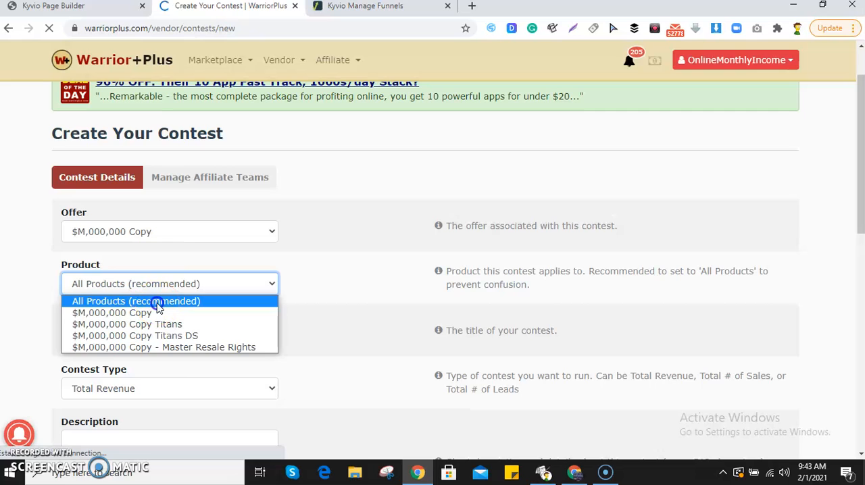
{"action": "left_click", "coordinate": [157, 302]}
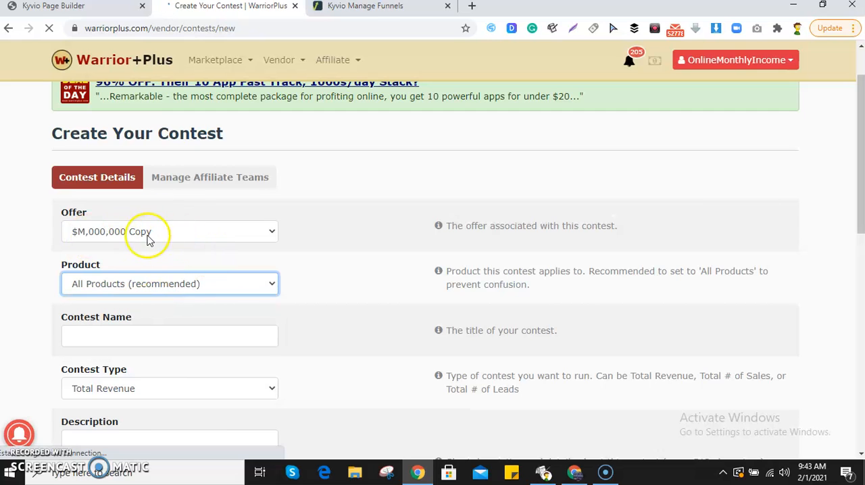
{"action": "left_click", "coordinate": [160, 284]}
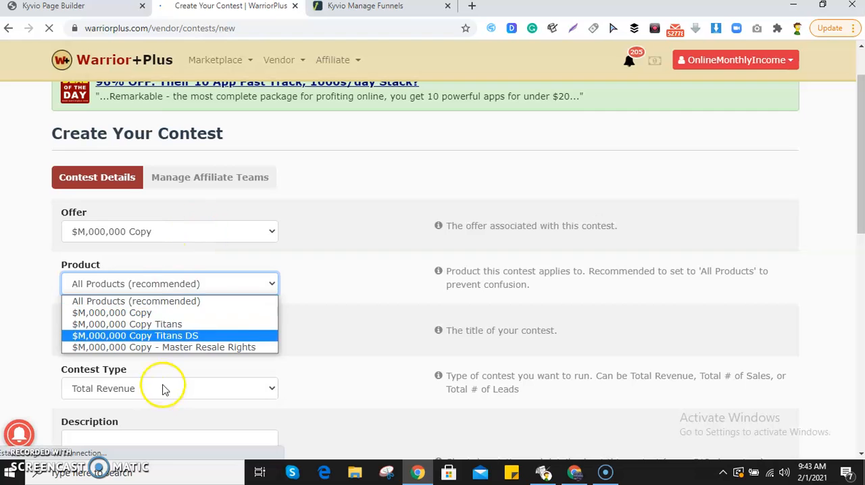
{"action": "left_click", "coordinate": [332, 236]}
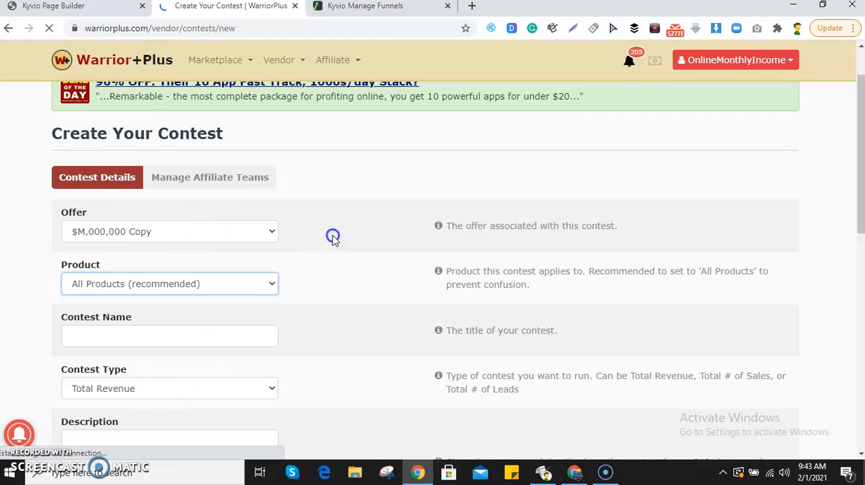
Step: Name the contest "$M,000,000 Copy Contest"
{"action": "left_click", "coordinate": [139, 337]}
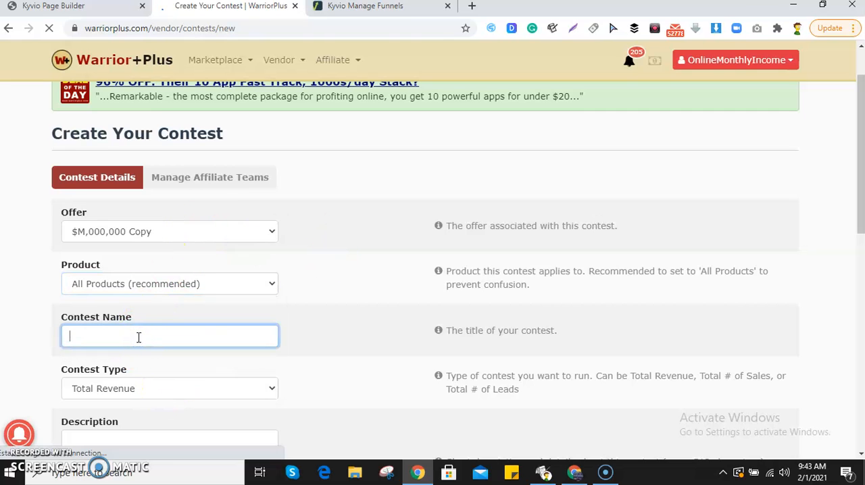
{"action": "type", "text": "Copy Contest"}
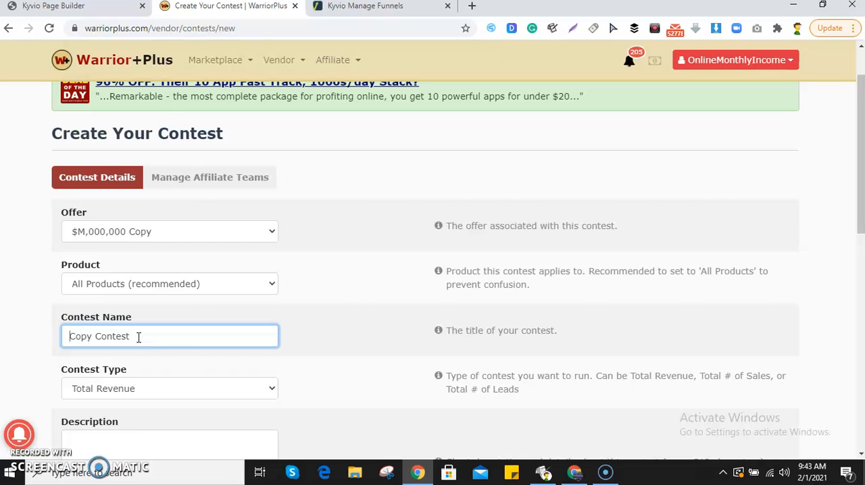
{"action": "type", "text": "$M,000,000"}
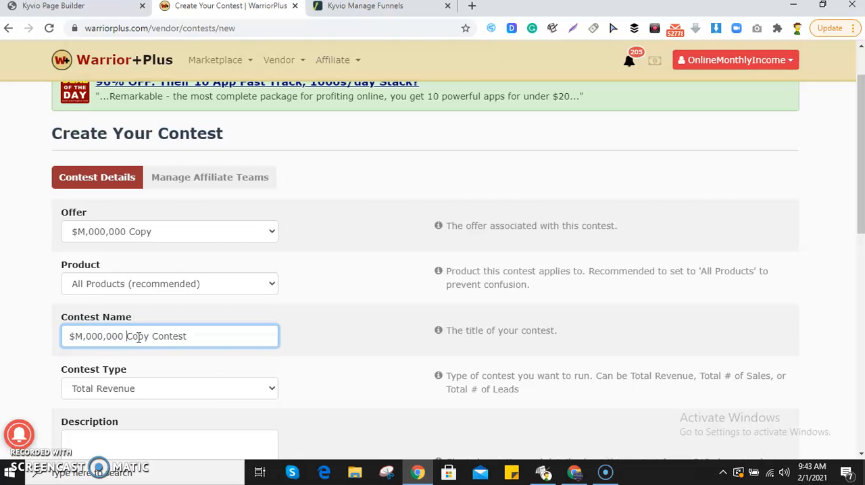
Step: Set the contest type to # of Sales
{"action": "scroll", "coordinate": [165, 341], "scroll_direction": "down", "scroll_amount": 1}
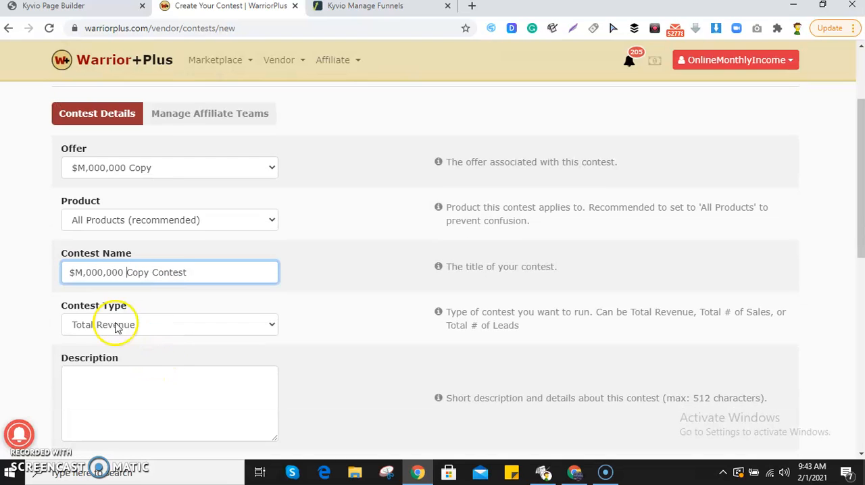
{"action": "left_click", "coordinate": [158, 328]}
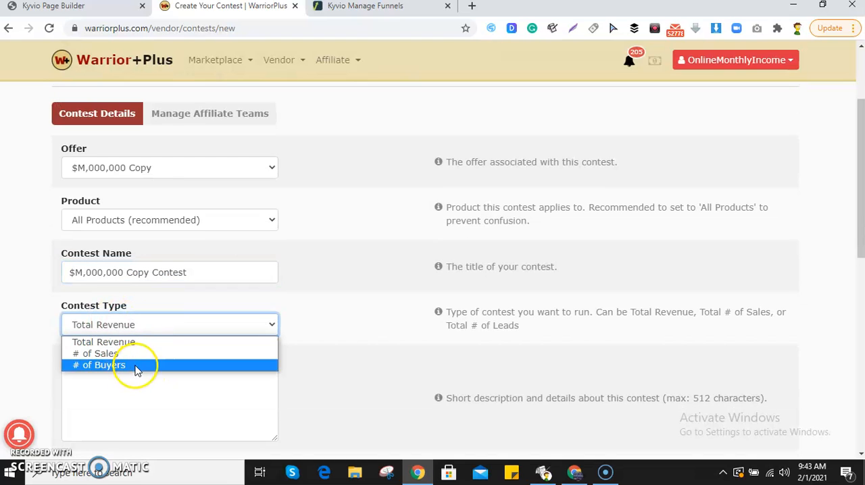
{"action": "left_click", "coordinate": [108, 355]}
{"action": "scroll", "coordinate": [182, 358], "scroll_direction": "down", "scroll_amount": 3}
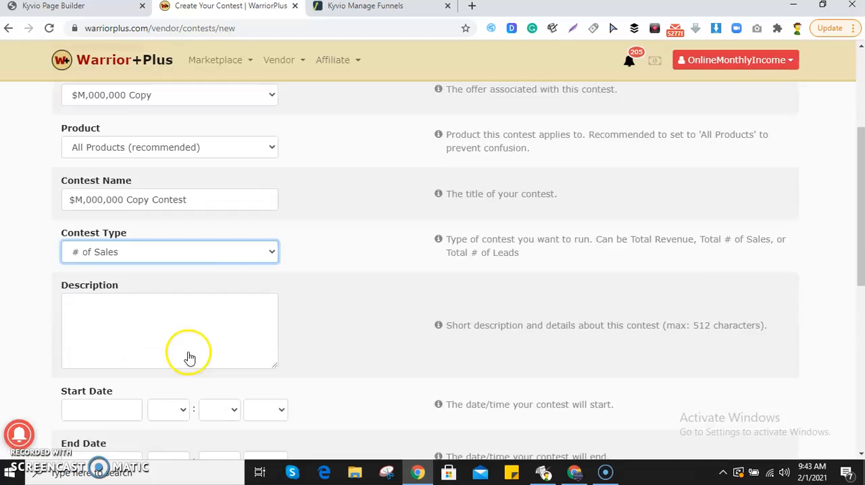
{"action": "left_click", "coordinate": [200, 223]}
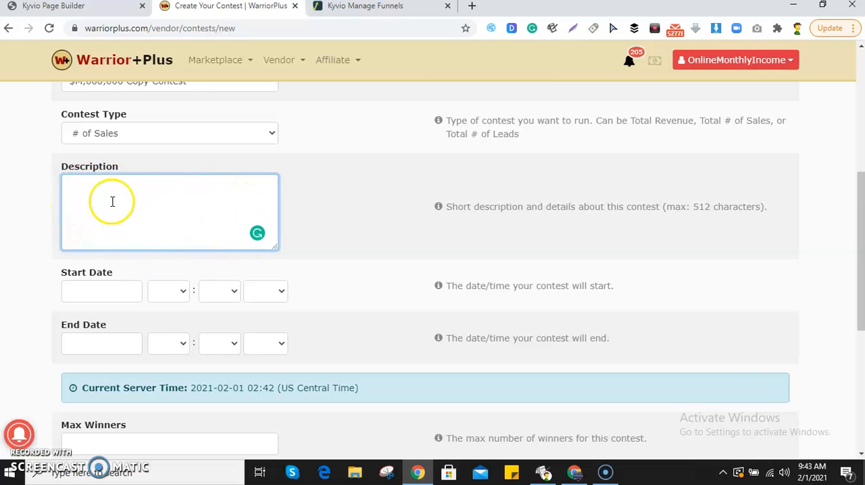
{"action": "left_click", "coordinate": [194, 204]}
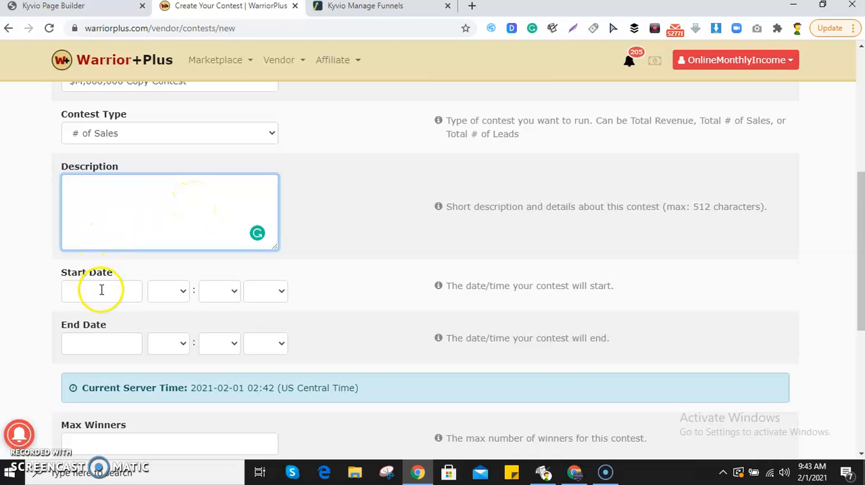
Step: Limit the contest to 3 max winners and display at most 10 affiliates on the leaderboard
{"action": "scroll", "coordinate": [116, 280], "scroll_direction": "down", "scroll_amount": 1}
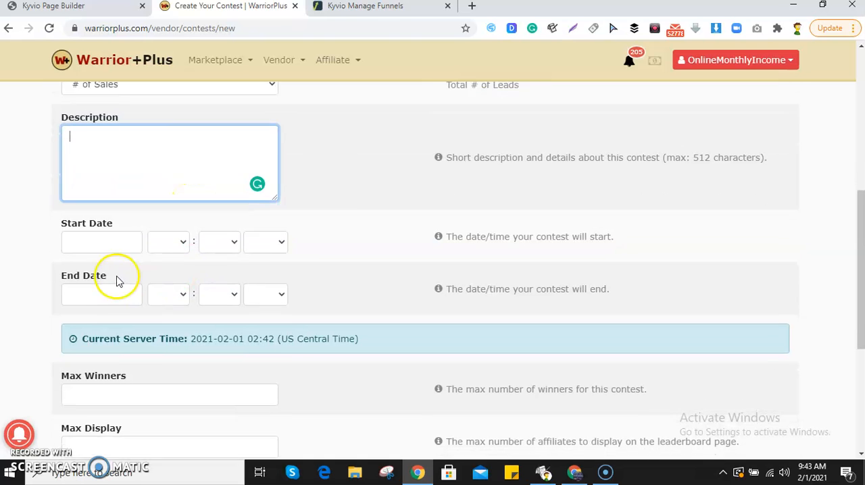
{"action": "scroll", "coordinate": [200, 294], "scroll_direction": "down", "scroll_amount": 1}
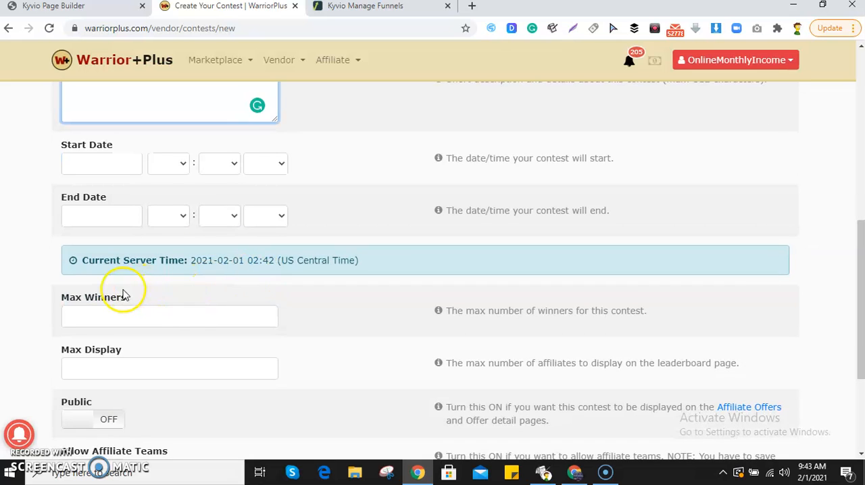
{"action": "scroll", "coordinate": [120, 303], "scroll_direction": "down", "scroll_amount": 1}
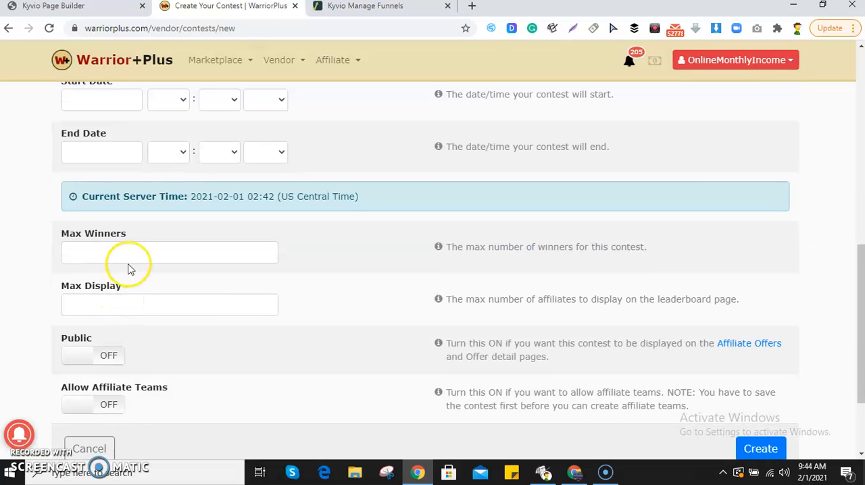
{"action": "left_click", "coordinate": [170, 260]}
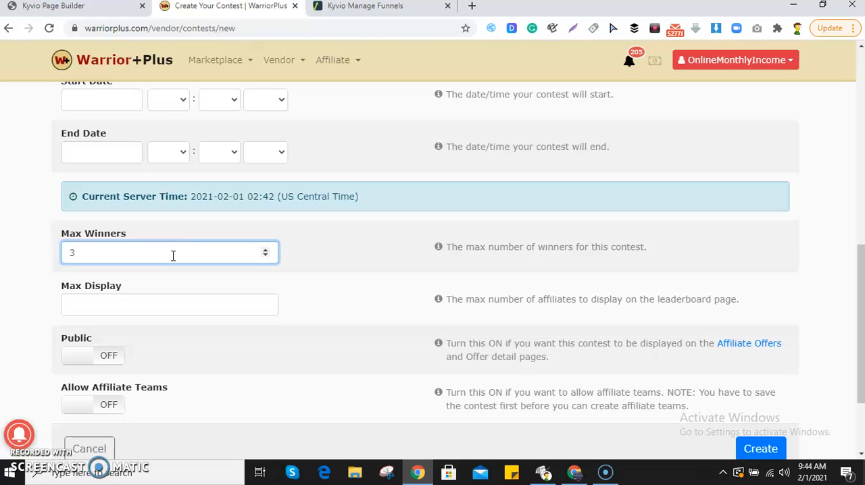
{"action": "left_click", "coordinate": [174, 300]}
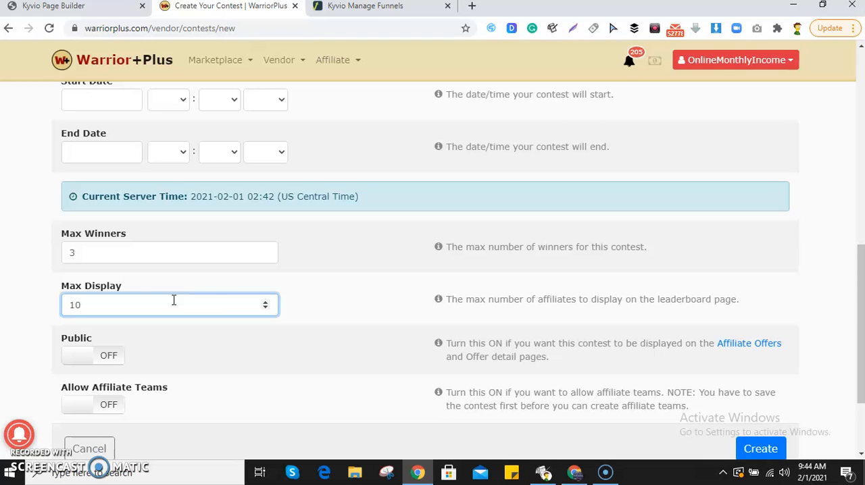
Step: Make the contest public and allow affiliate teams
{"action": "scroll", "coordinate": [118, 328], "scroll_direction": "down", "scroll_amount": 2}
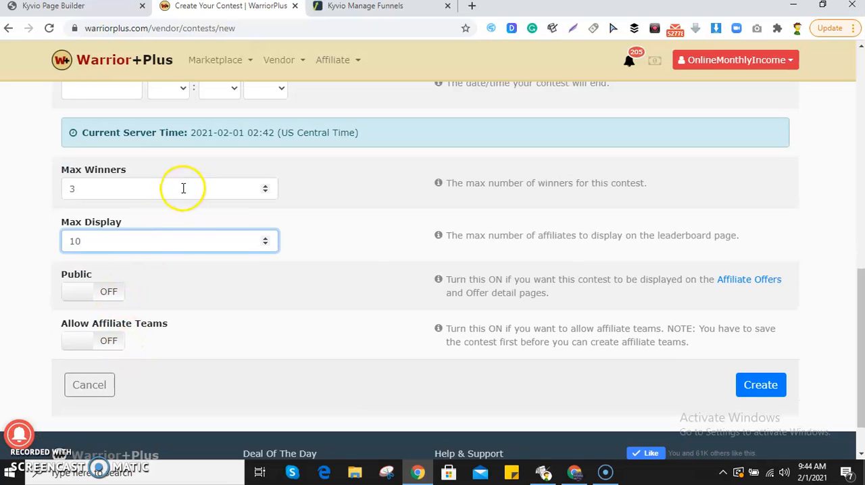
{"action": "left_click", "coordinate": [110, 301]}
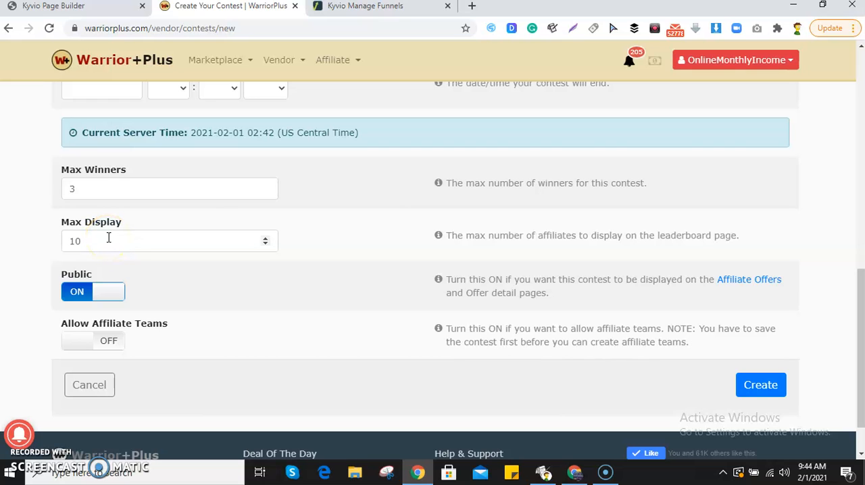
{"action": "left_click", "coordinate": [117, 287]}
{"action": "left_click", "coordinate": [101, 342]}
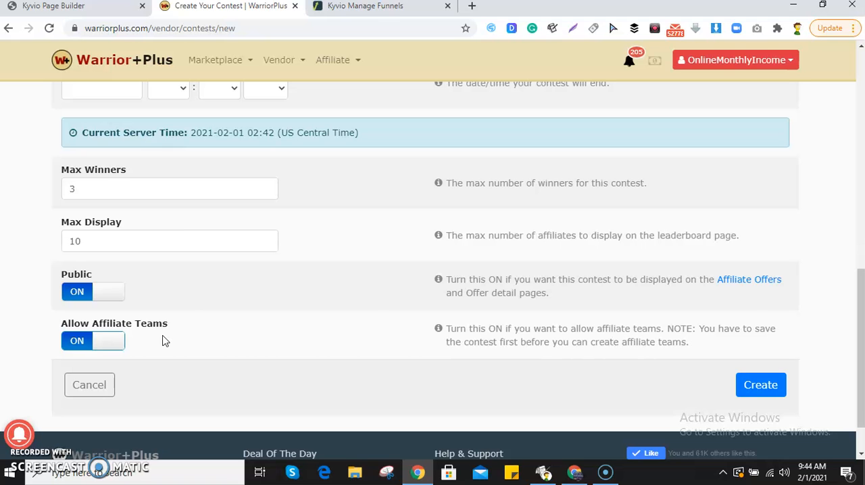
Step: Write the contest description as separate lines: 1st Prize - $1000, 2nd Prize - $500, 3rd Prize - $300, 4th -7th Prize - 100
{"action": "scroll", "coordinate": [264, 334], "scroll_direction": "up", "scroll_amount": 6}
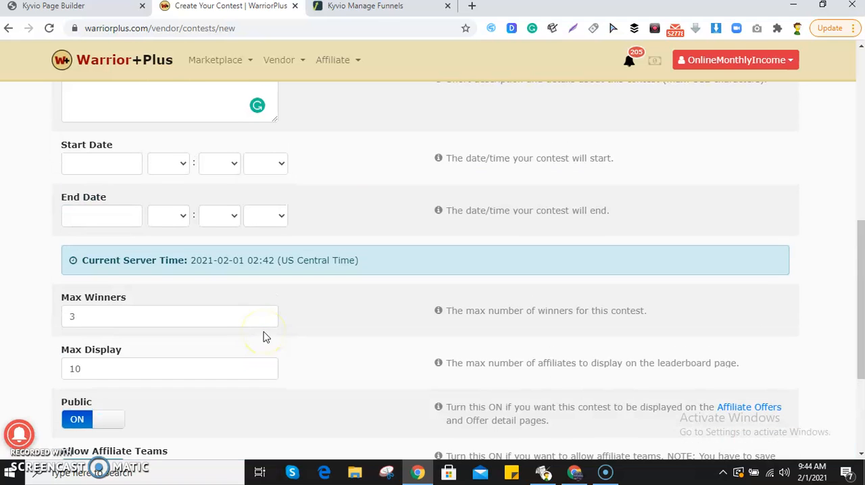
{"action": "scroll", "coordinate": [267, 331], "scroll_direction": "up", "scroll_amount": 3}
{"action": "scroll", "coordinate": [301, 245], "scroll_direction": "down", "scroll_amount": 10}
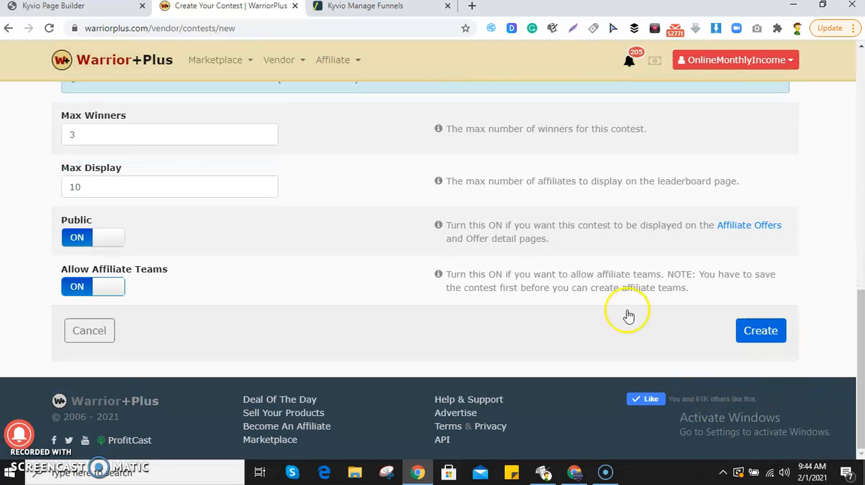
{"action": "scroll", "coordinate": [227, 263], "scroll_direction": "up", "scroll_amount": 3}
{"action": "scroll", "coordinate": [227, 263], "scroll_direction": "up", "scroll_amount": 4}
{"action": "left_click", "coordinate": [128, 324]}
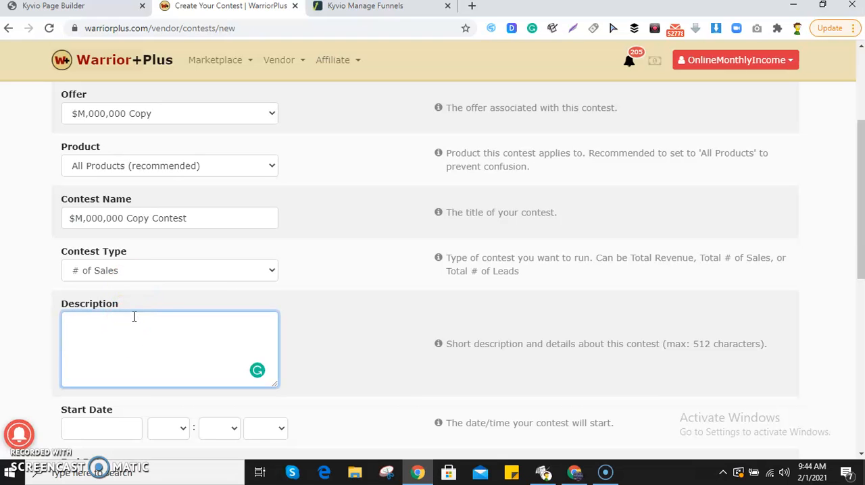
{"action": "left_click", "coordinate": [138, 314]}
{"action": "type", "text": "1st P"}
{"action": "type", "text": "rize - $1000 "}
{"action": "type", "text": "2nd Prize"}
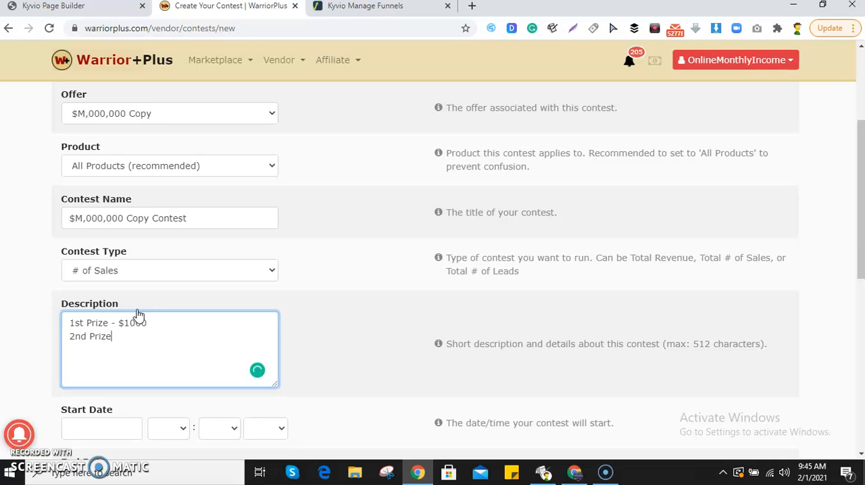
{"action": "type", "text": "- $500"}
{"action": "type", "text": "00"}
{"action": "key", "text": "Return"}
{"action": "type", "text": "4th"}
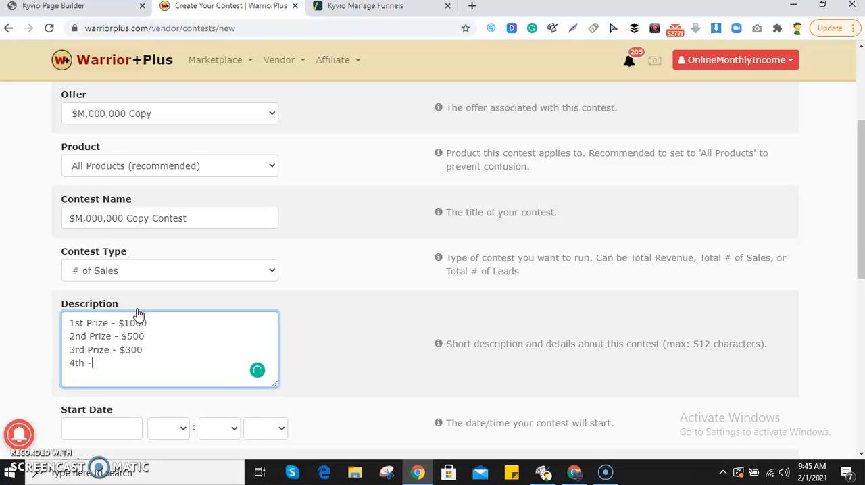
{"action": "type", "text": " -7th Prize - 100"}
Step: Set the contest's start date to 2021-02-01 at 10:04 AM
{"action": "scroll", "coordinate": [174, 421], "scroll_direction": "down", "scroll_amount": 2}
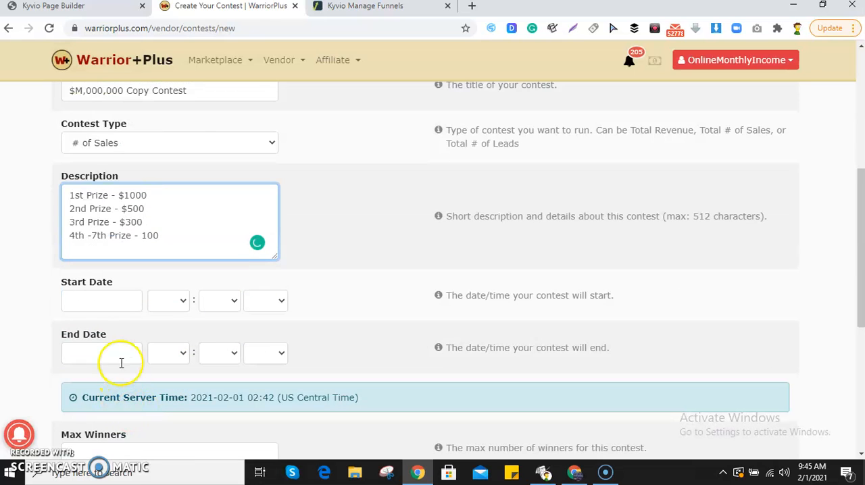
{"action": "left_click", "coordinate": [122, 304]}
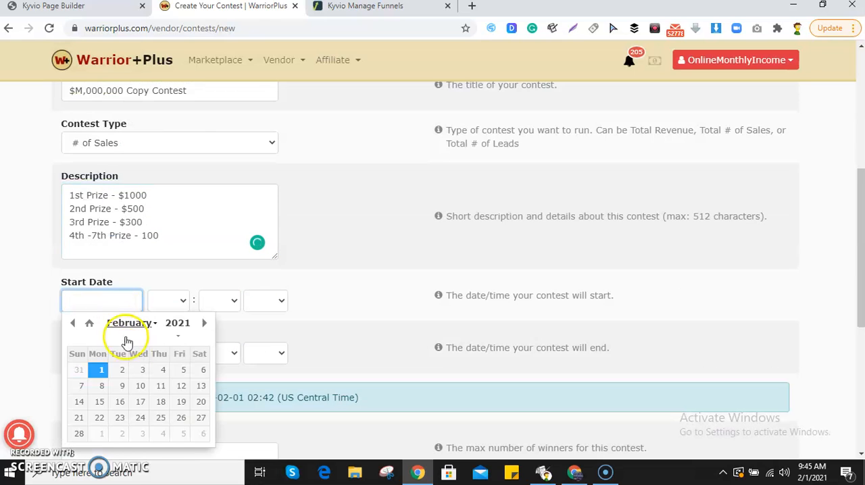
{"action": "left_click", "coordinate": [96, 377]}
{"action": "left_click", "coordinate": [175, 303]}
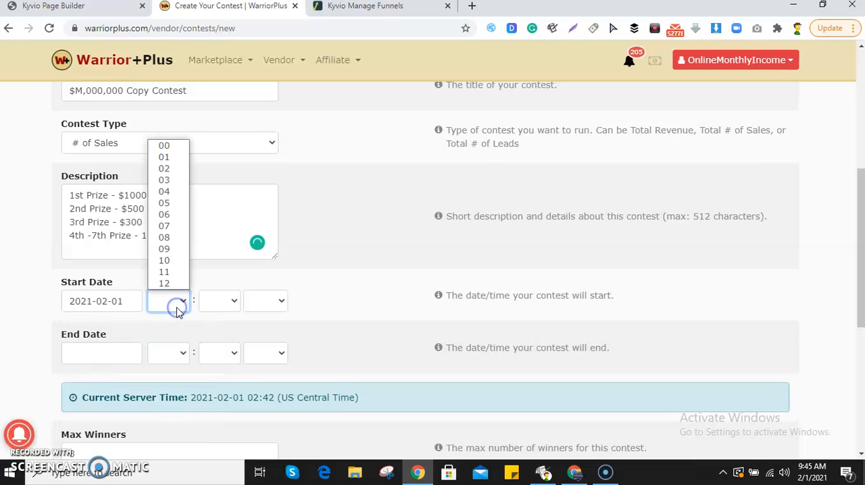
{"action": "left_click", "coordinate": [174, 214]}
{"action": "left_click", "coordinate": [163, 302]}
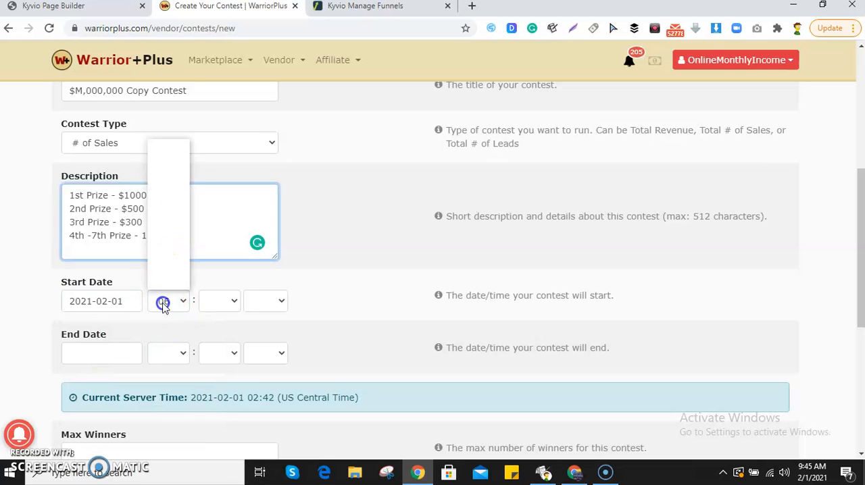
{"action": "left_click", "coordinate": [166, 264]}
{"action": "left_click", "coordinate": [211, 301]}
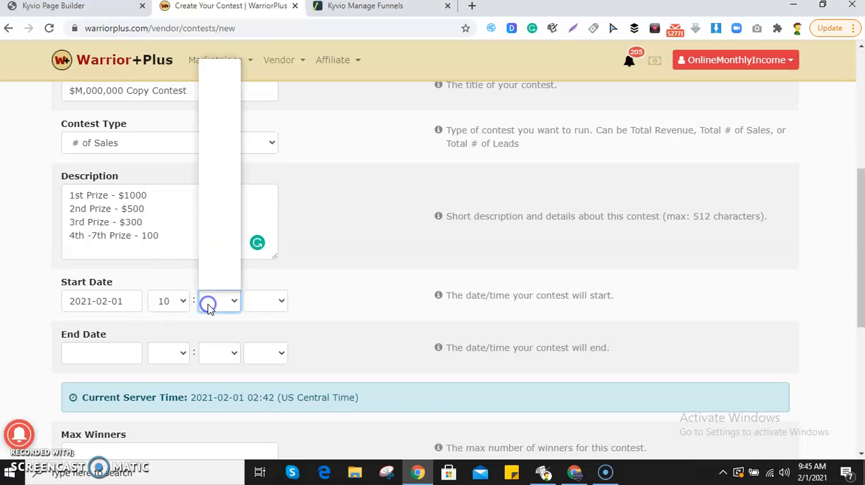
{"action": "left_click", "coordinate": [226, 112]}
{"action": "left_click", "coordinate": [274, 298]}
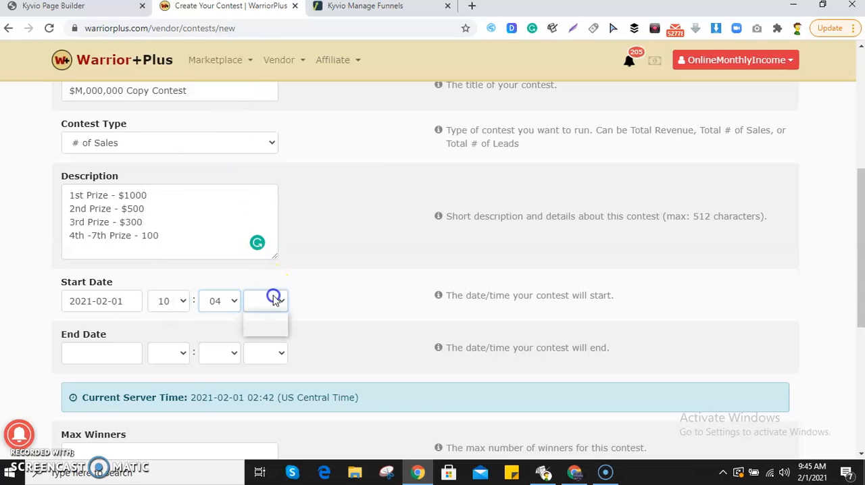
{"action": "left_click", "coordinate": [261, 318]}
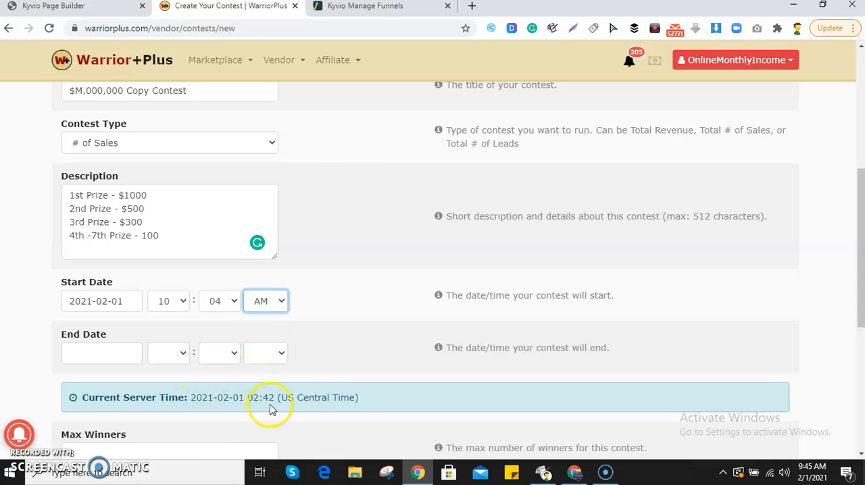
Step: Set the contest's end date to 2021-02-03 at 10:04 AM
{"action": "left_click", "coordinate": [132, 351]}
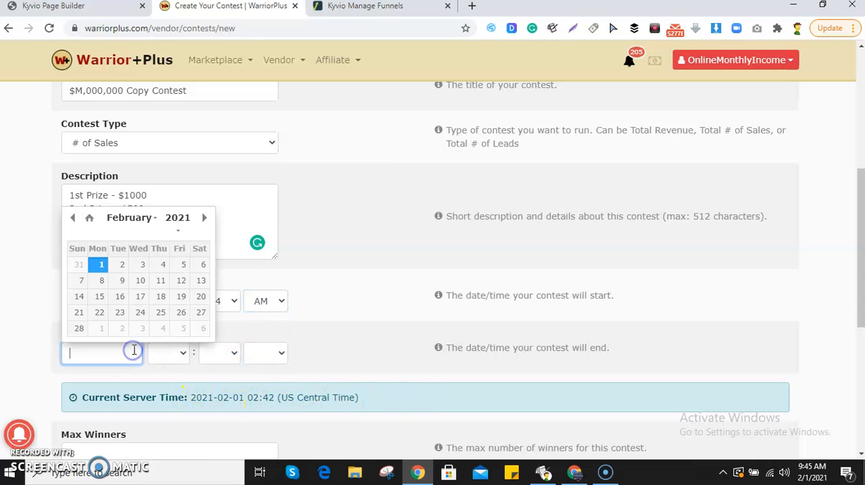
{"action": "left_click", "coordinate": [147, 264]}
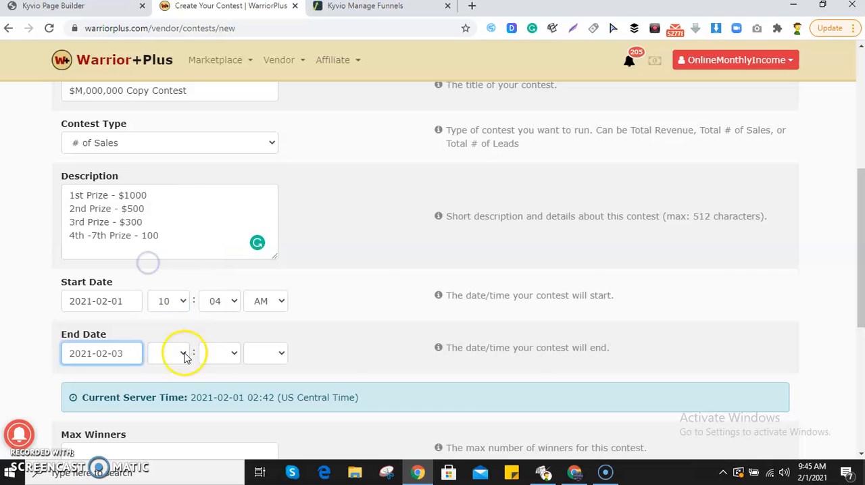
{"action": "left_click", "coordinate": [182, 353]}
{"action": "left_click", "coordinate": [164, 315]}
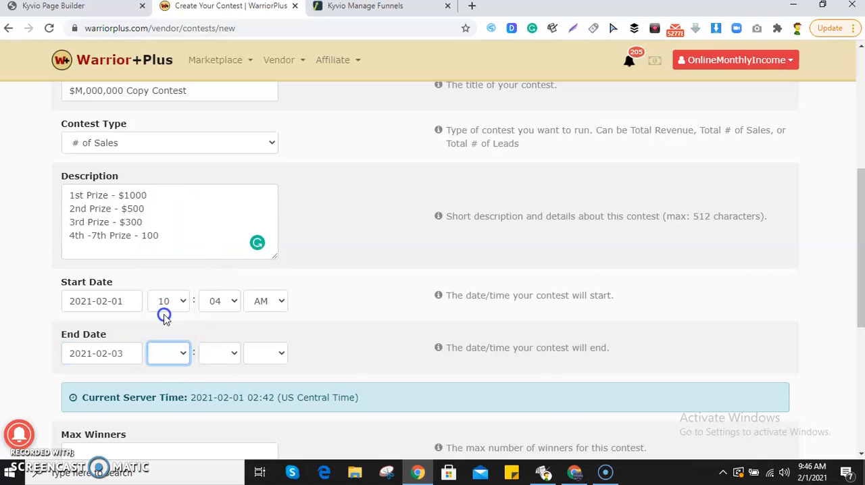
{"action": "left_click", "coordinate": [227, 358]}
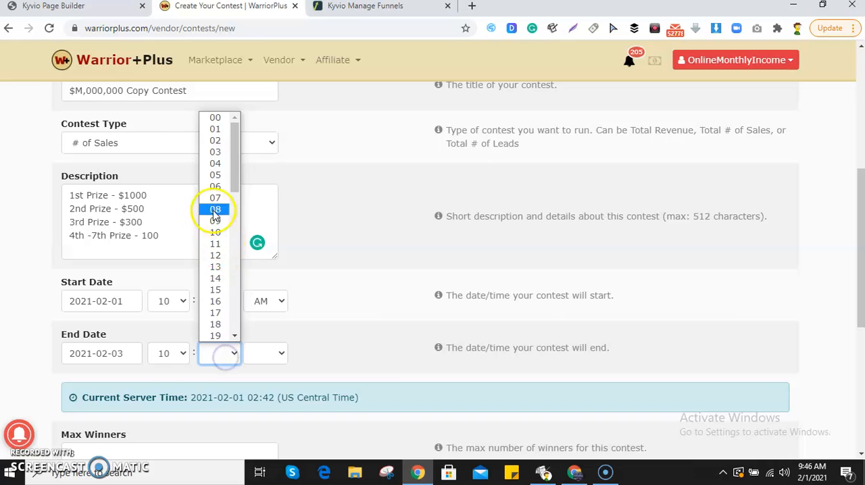
{"action": "left_click", "coordinate": [215, 167]}
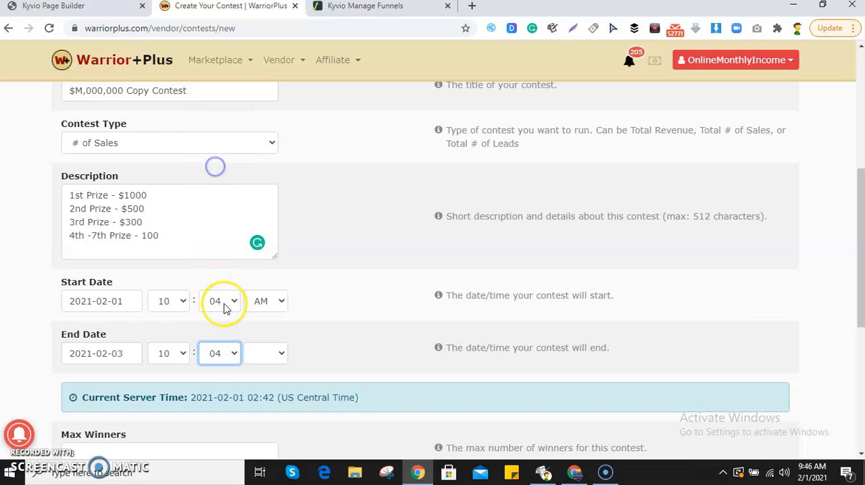
{"action": "left_click", "coordinate": [264, 351]}
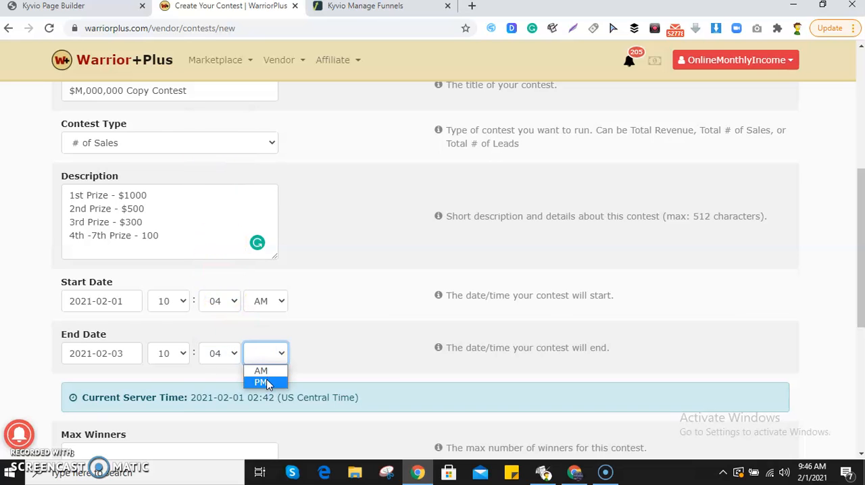
{"action": "left_click", "coordinate": [267, 366]}
{"action": "left_click", "coordinate": [259, 351]}
{"action": "left_click", "coordinate": [263, 368]}
{"action": "left_click", "coordinate": [347, 331]}
Step: Create the contest with the completed details
{"action": "scroll", "coordinate": [294, 302], "scroll_direction": "down", "scroll_amount": 1}
{"action": "scroll", "coordinate": [294, 302], "scroll_direction": "down", "scroll_amount": 4}
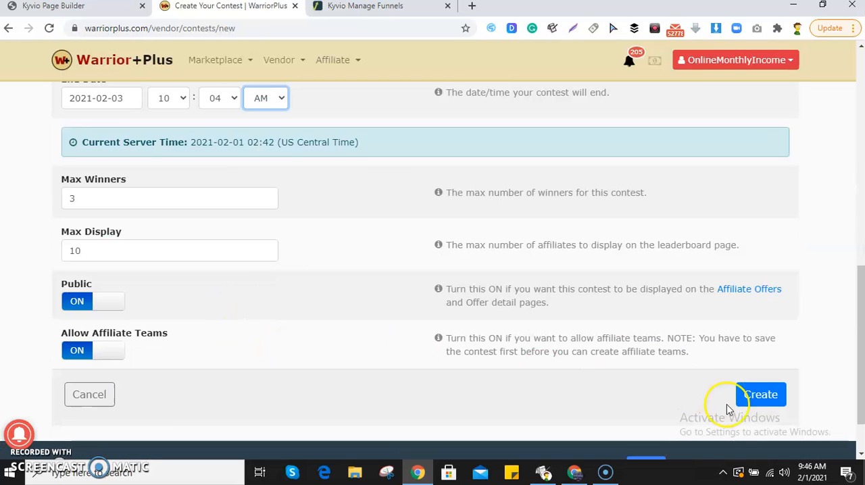
{"action": "left_click", "coordinate": [755, 405]}
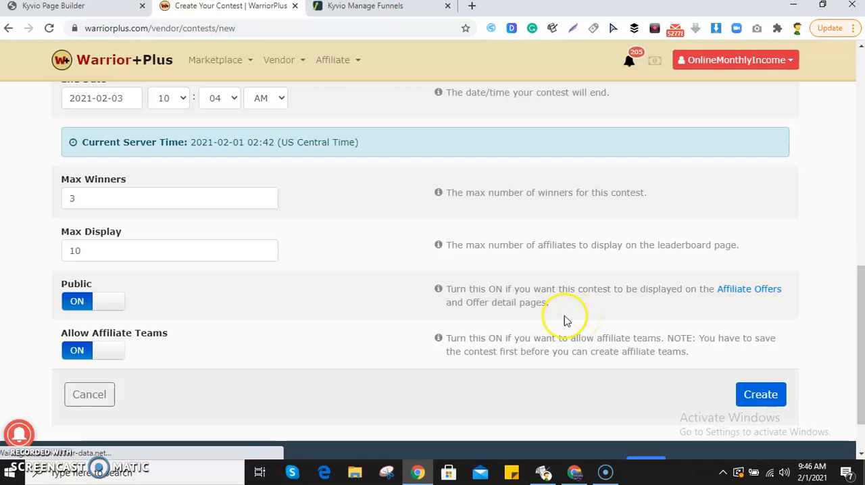
{"action": "scroll", "coordinate": [489, 323], "scroll_direction": "up", "scroll_amount": 6}
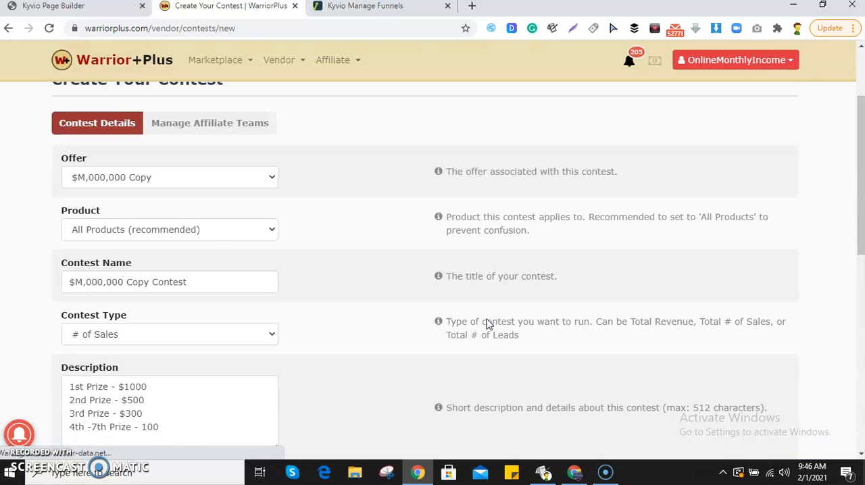
{"action": "scroll", "coordinate": [488, 323], "scroll_direction": "up", "scroll_amount": 2}
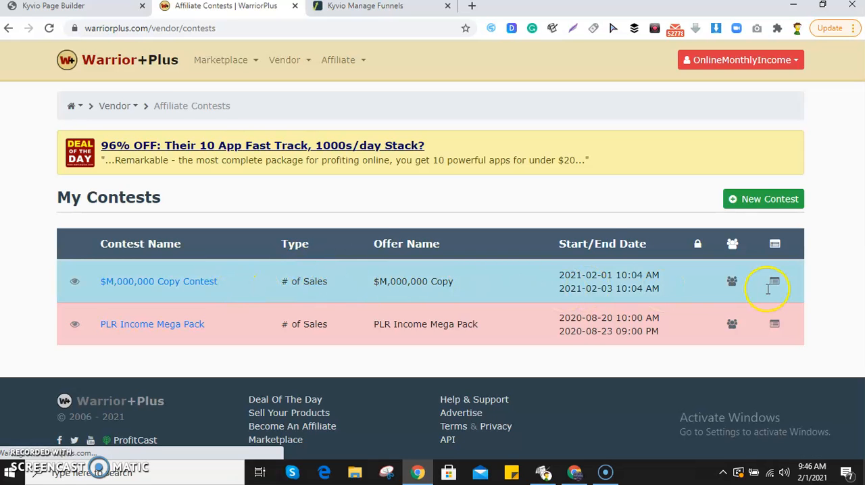
Step: View the leaderboard and embed code of the $M,000,000 Copy Contest, and close them again
{"action": "mouse_move", "coordinate": [738, 288]}
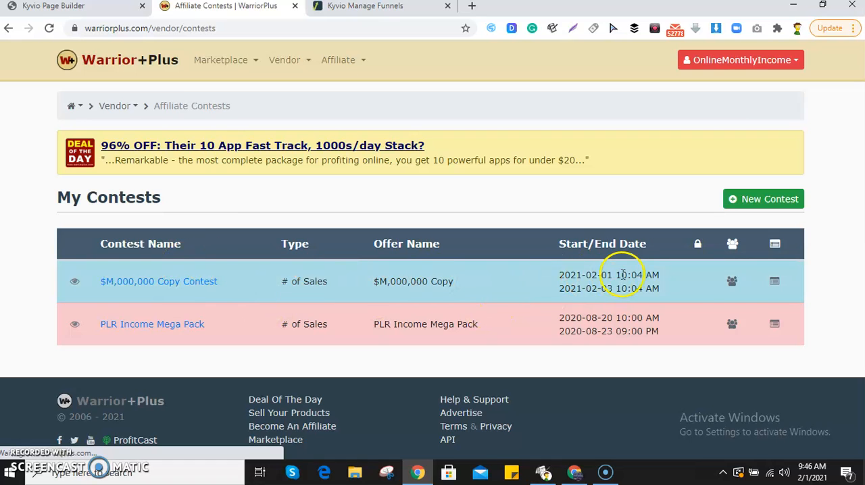
{"action": "left_click", "coordinate": [776, 284]}
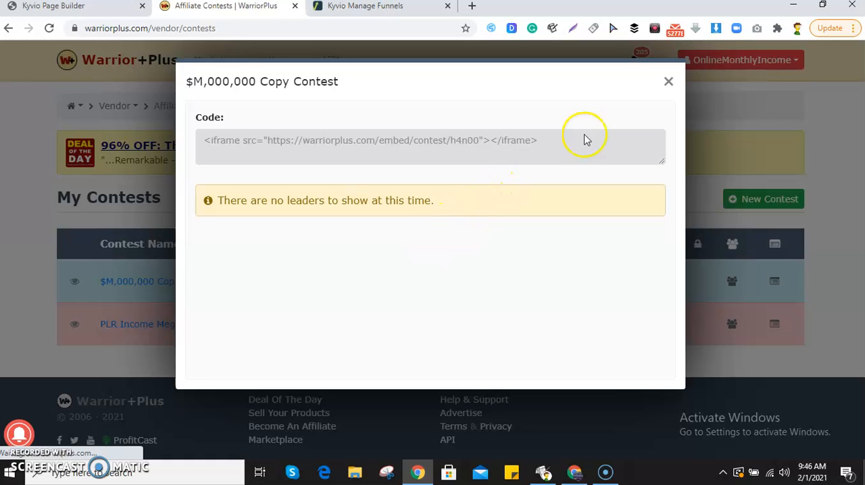
{"action": "left_click", "coordinate": [669, 82]}
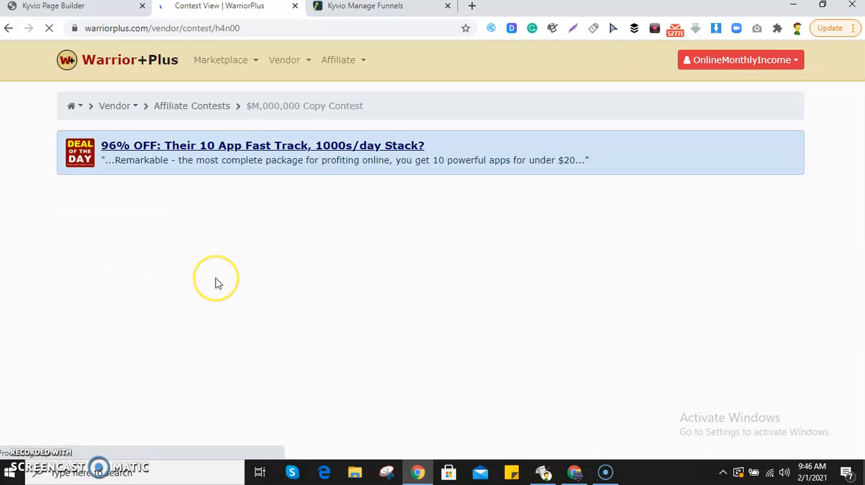
Step: Review the $M,000,000 Copy Contest page, examining its status notice, type, dates, offer and prize description
{"action": "scroll", "coordinate": [363, 303], "scroll_direction": "down", "scroll_amount": 3}
{"action": "scroll", "coordinate": [375, 261], "scroll_direction": "up", "scroll_amount": 2}
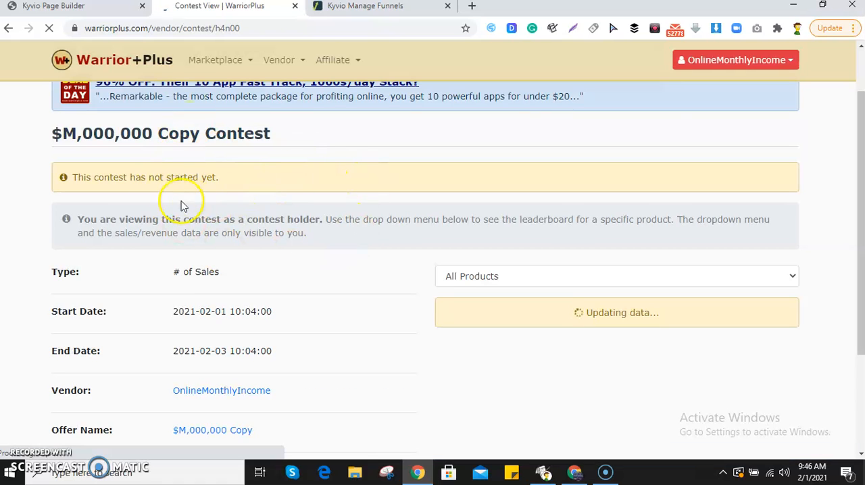
{"action": "left_click_drag", "start_coordinate": [113, 179], "coordinate": [229, 181]}
{"action": "left_click", "coordinate": [133, 199]}
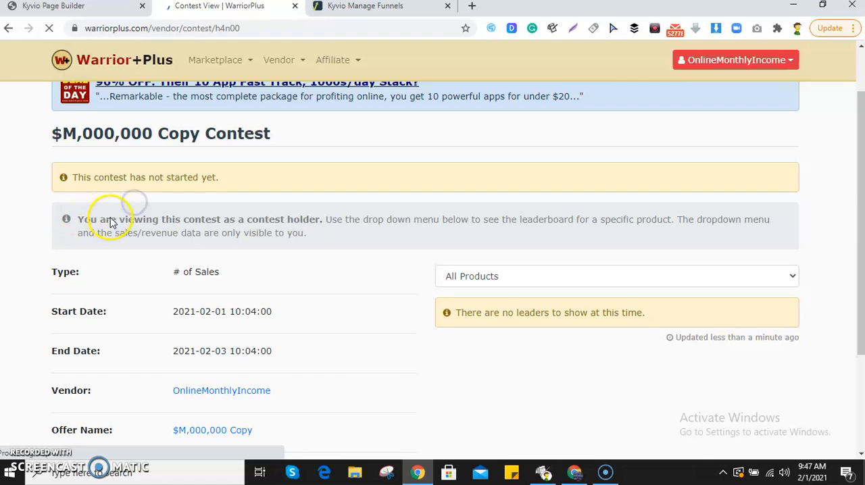
{"action": "scroll", "coordinate": [194, 327], "scroll_direction": "down", "scroll_amount": 1}
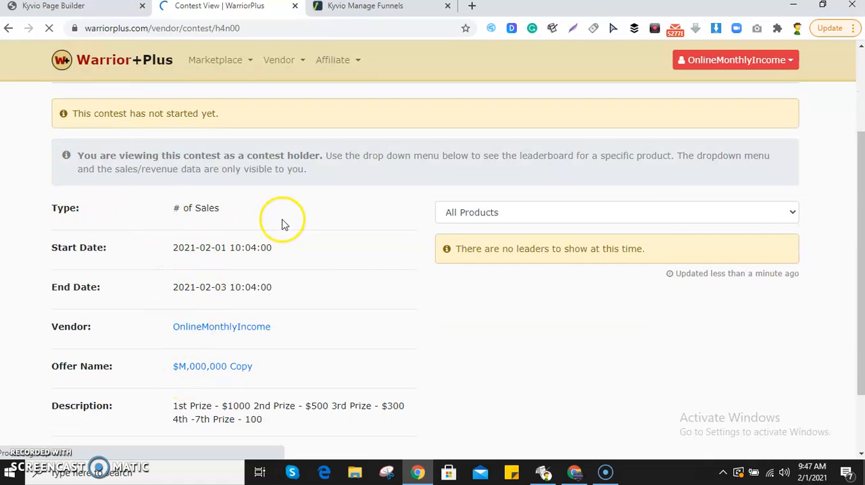
{"action": "scroll", "coordinate": [196, 225], "scroll_direction": "down", "scroll_amount": 1}
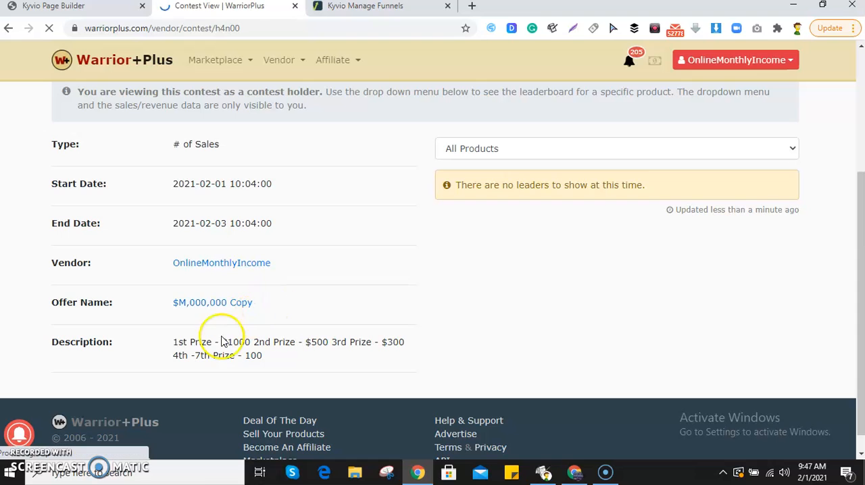
{"action": "left_click_drag", "start_coordinate": [188, 342], "coordinate": [303, 374]}
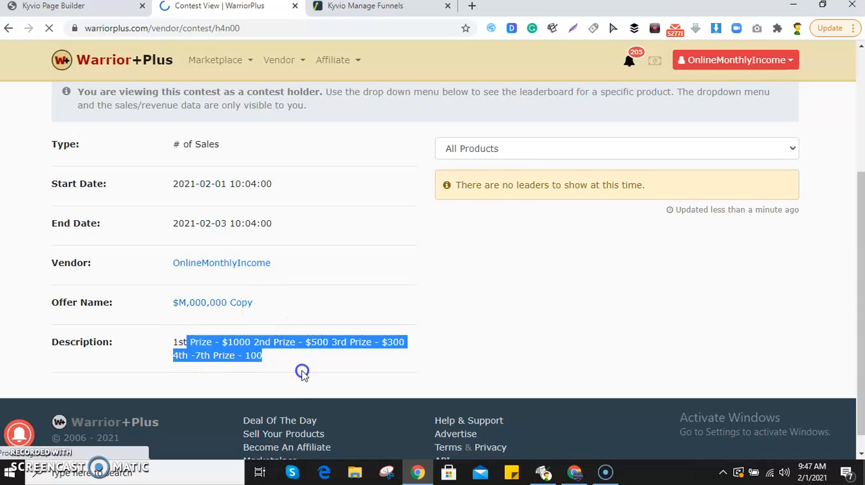
Step: Check which products the contest leaderboard can be filtered by, and examine the standings for All Products
{"action": "left_click", "coordinate": [505, 154]}
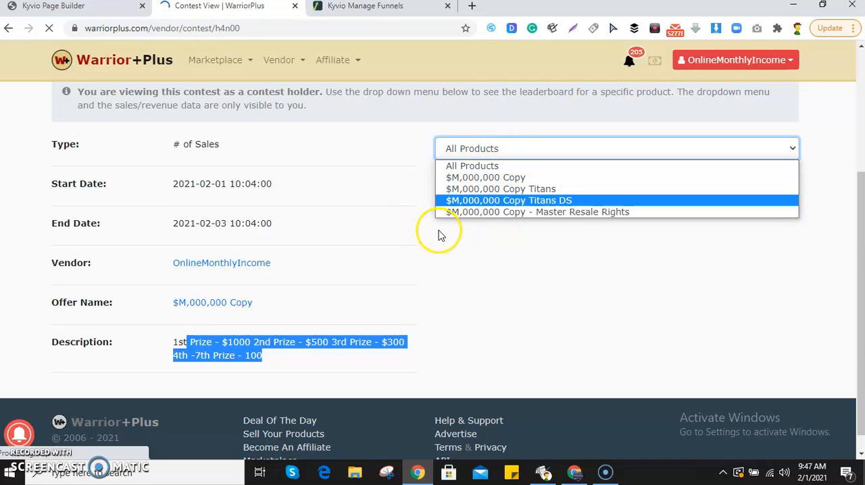
{"action": "left_click", "coordinate": [612, 308]}
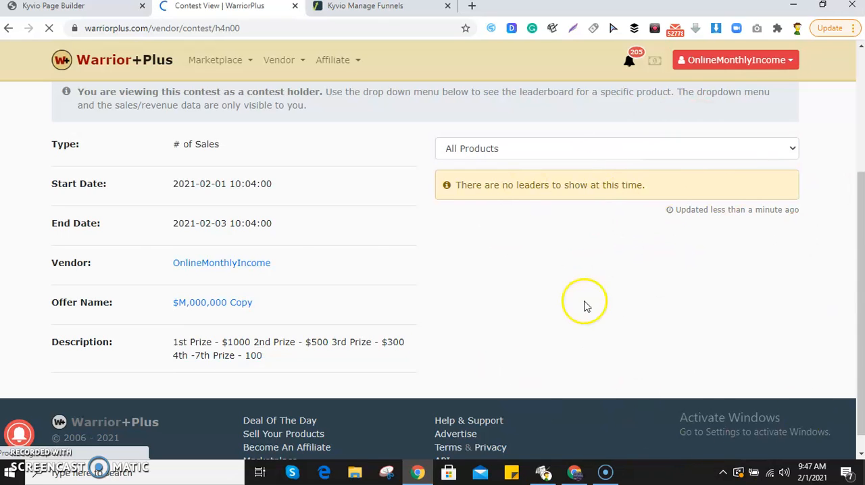
{"action": "left_click_drag", "start_coordinate": [472, 184], "coordinate": [637, 183]}
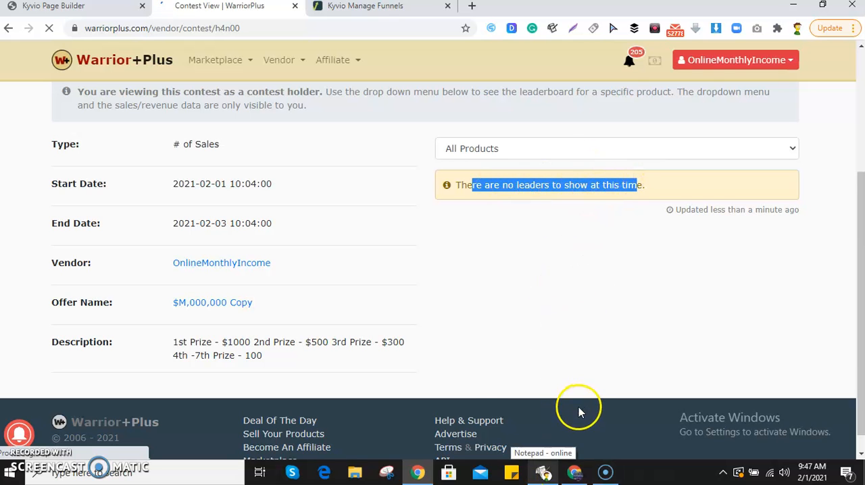
{"action": "scroll", "coordinate": [591, 353], "scroll_direction": "up", "scroll_amount": 3}
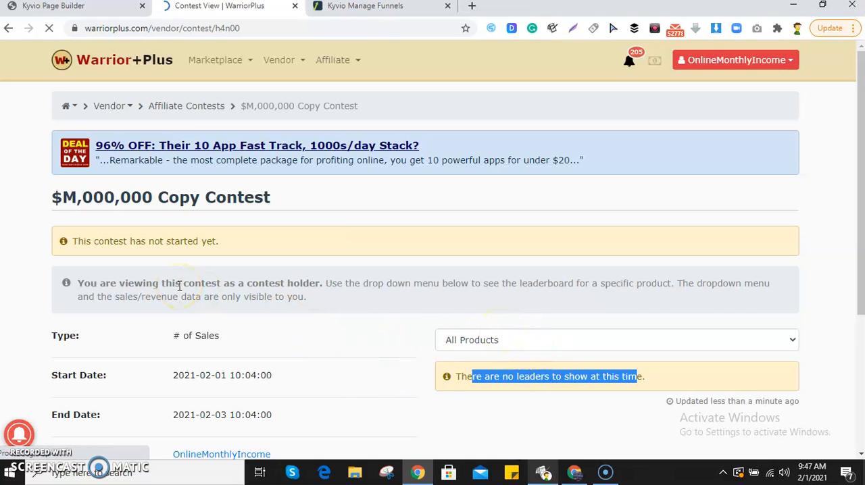
{"action": "scroll", "coordinate": [98, 313], "scroll_direction": "down", "scroll_amount": 2}
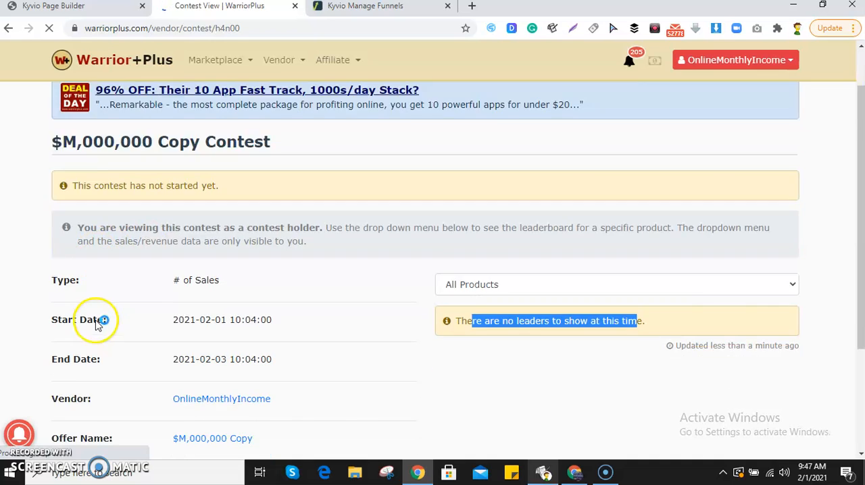